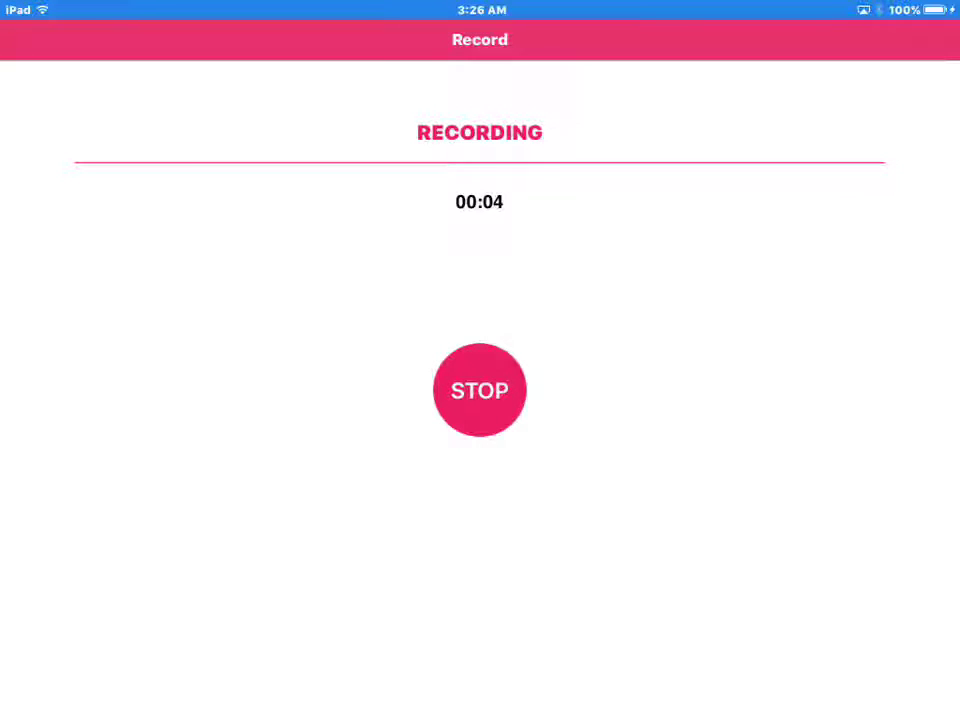
Return to the iOS home screen while AirShou keeps recording.
{"action": "key", "text": "super"}
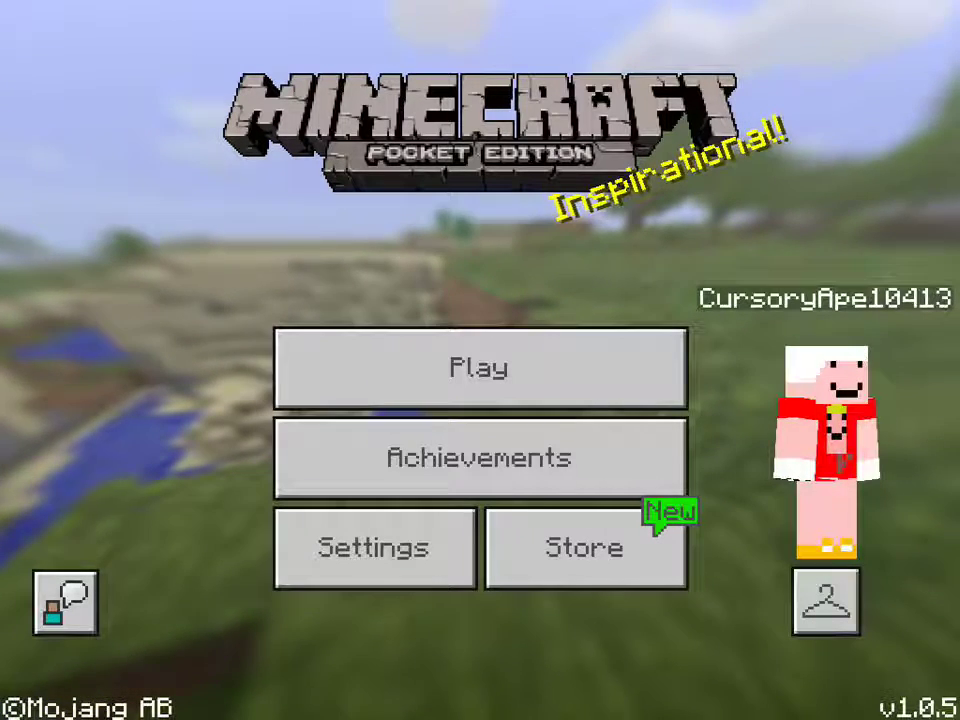
Open the Worlds list from Play and start creating a new world.
{"action": "left_click", "coordinate": [479, 368]}
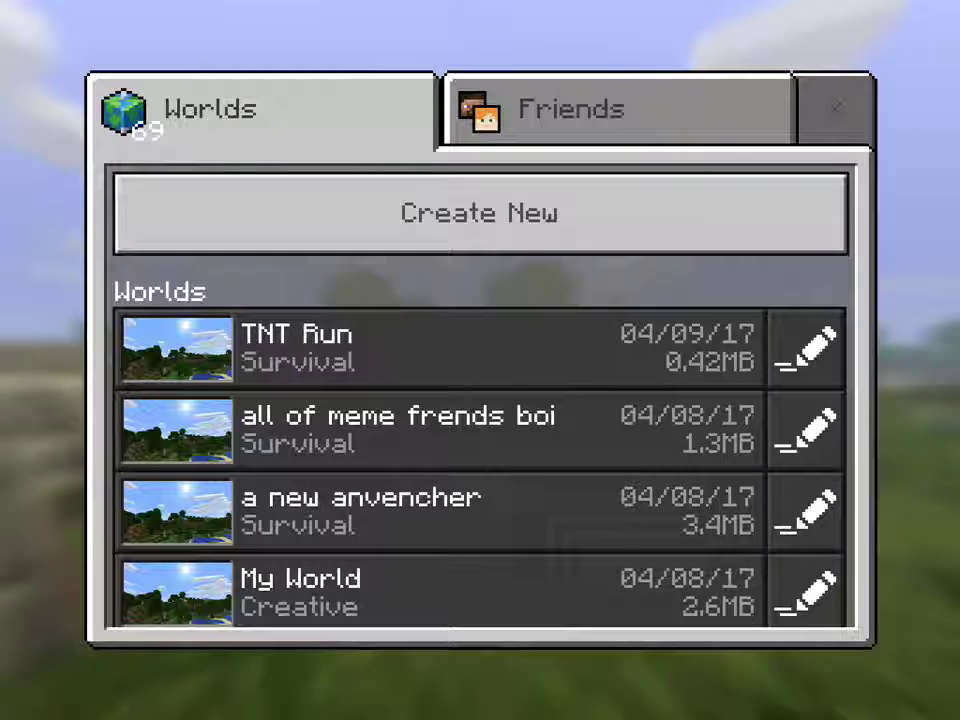
{"action": "key", "text": "Return"}
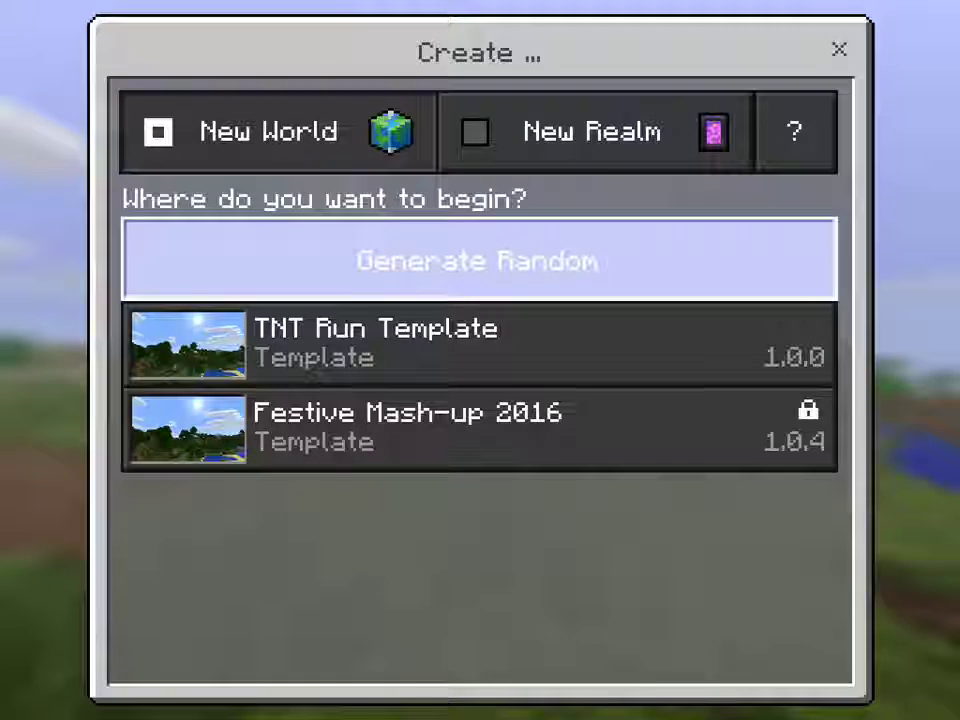
Choose Generate Random and replace the default 'My World' name with 'the 3am world'.
{"action": "left_click", "coordinate": [478, 260]}
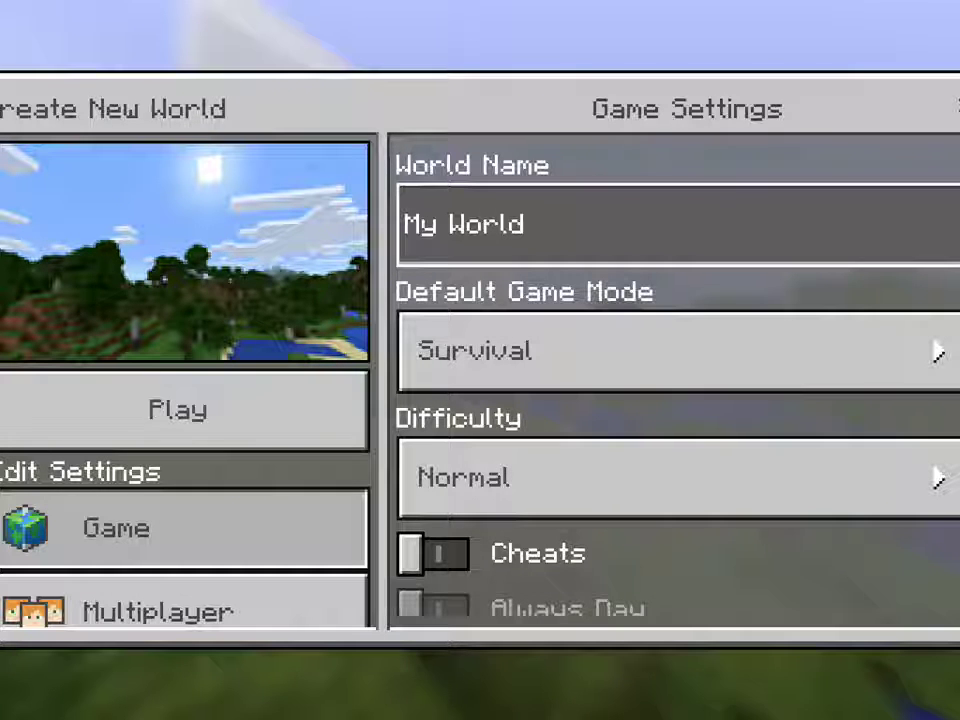
{"action": "left_click", "coordinate": [678, 224]}
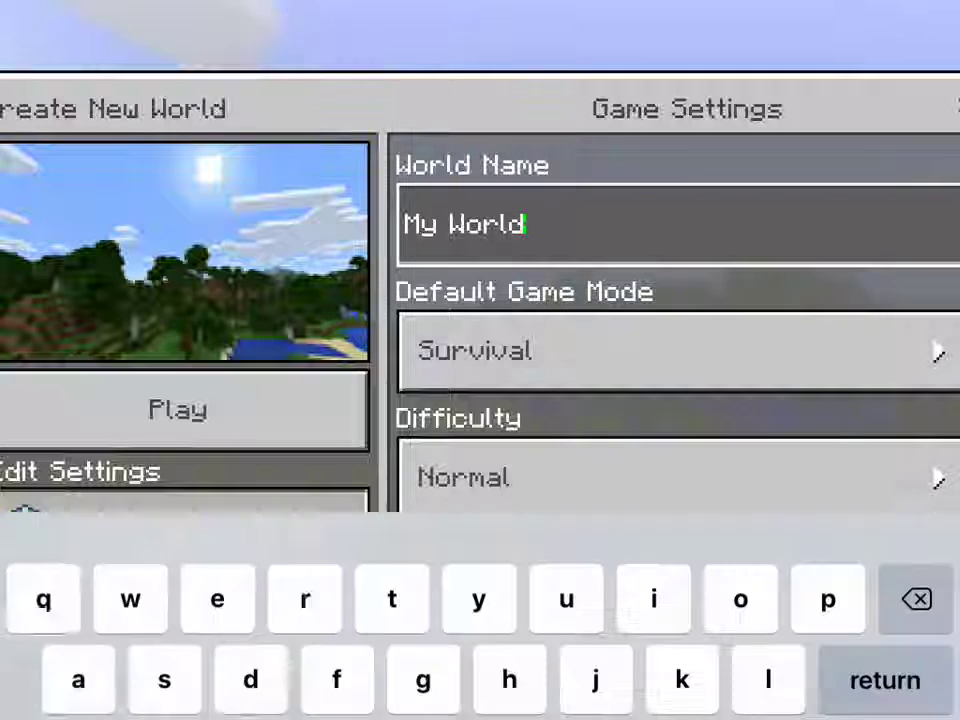
{"action": "key", "text": "BackSpace"}
{"action": "key", "text": "BackSpace"}
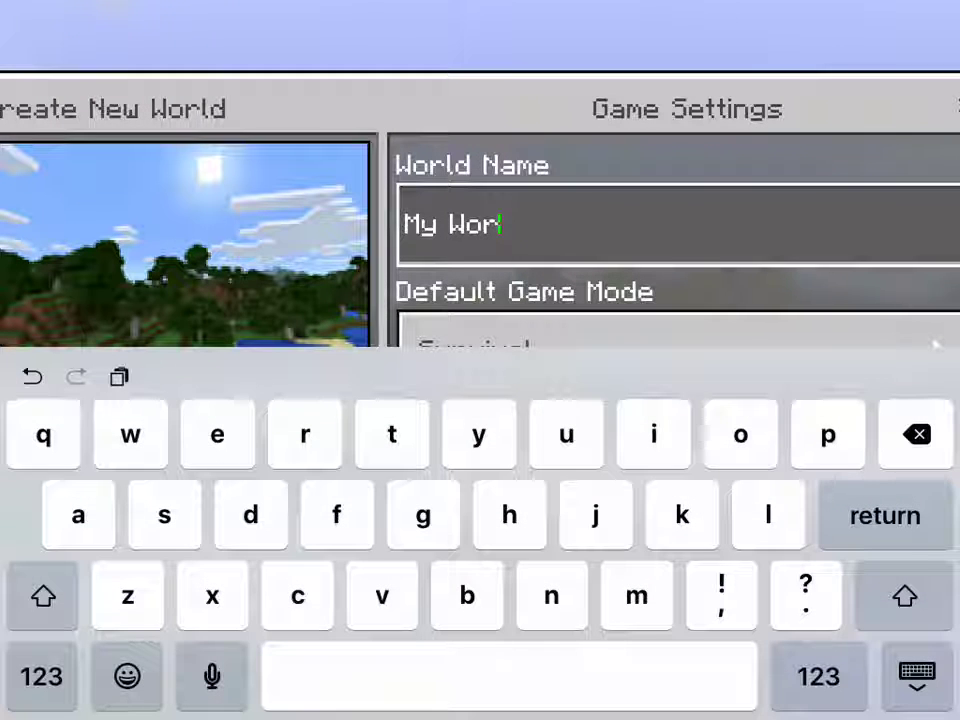
{"action": "key", "text": "BackSpace"}
{"action": "key", "text": "BackSpace"}
{"action": "key", "text": "BackSpace"}
{"action": "key", "text": "BackSpace"}
{"action": "key", "text": "BackSpace"}
{"action": "key", "text": "BackSpace"}
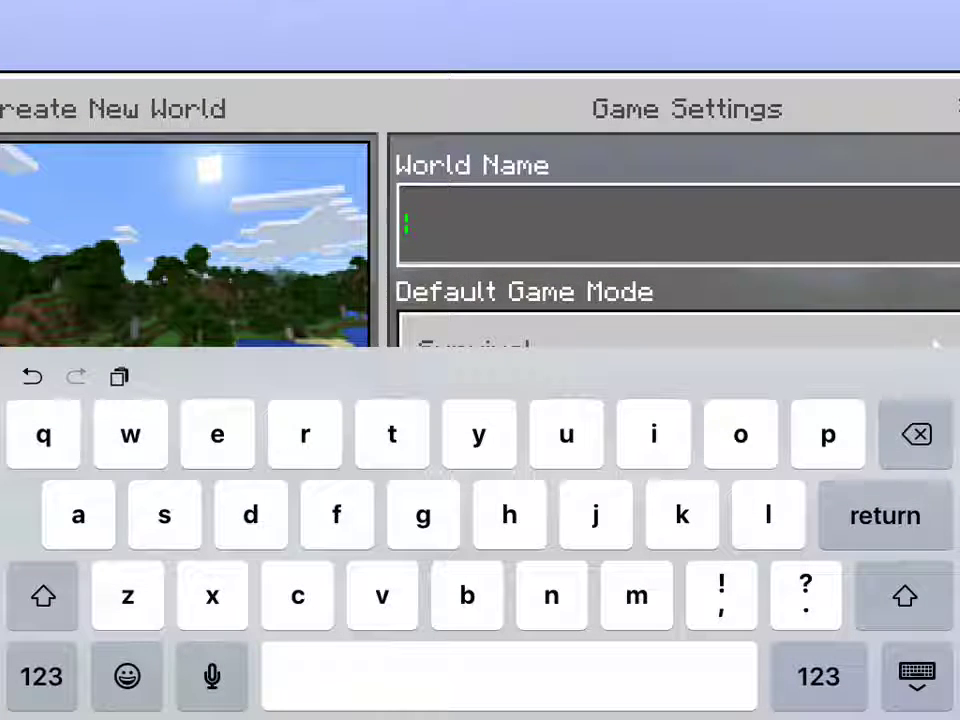
{"action": "type", "text": "the"}
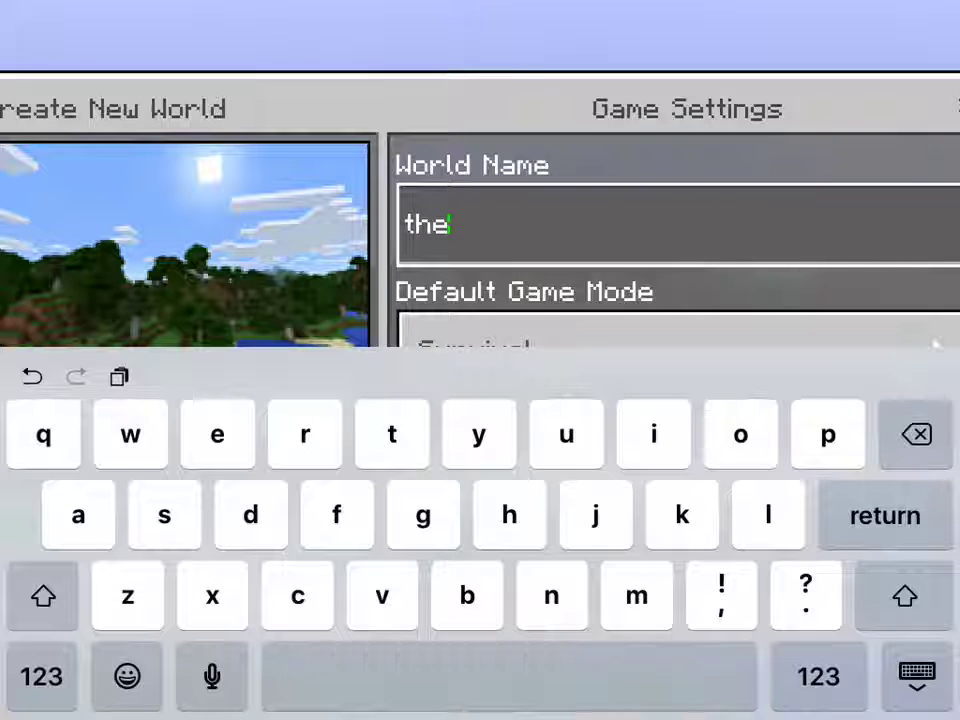
{"action": "left_click", "coordinate": [42, 676]}
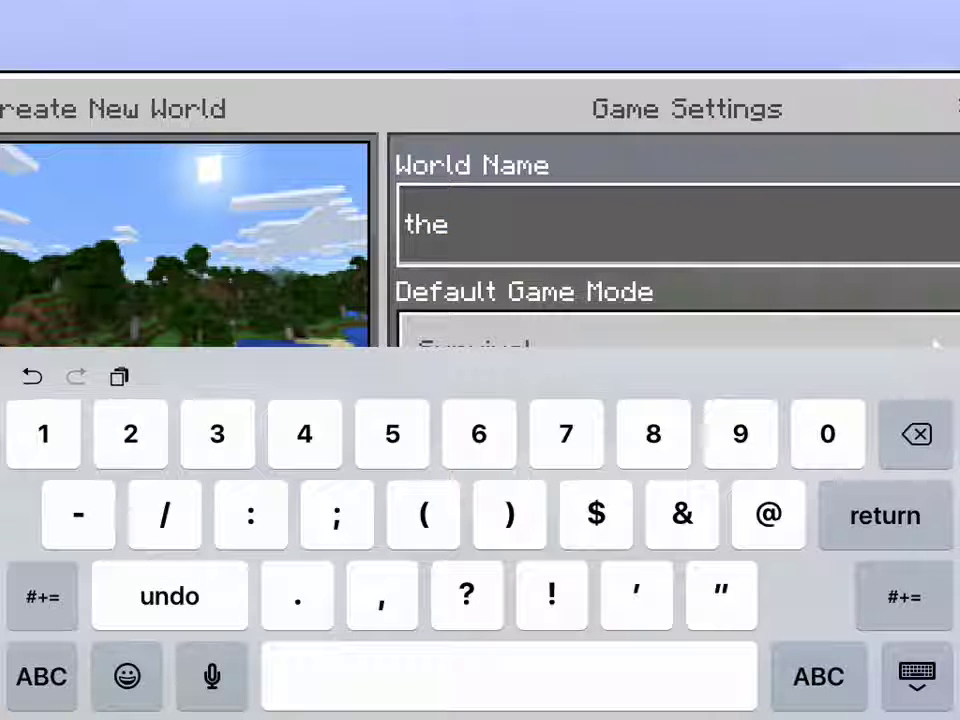
{"action": "type", "text": "3"}
{"action": "left_click", "coordinate": [42, 676]}
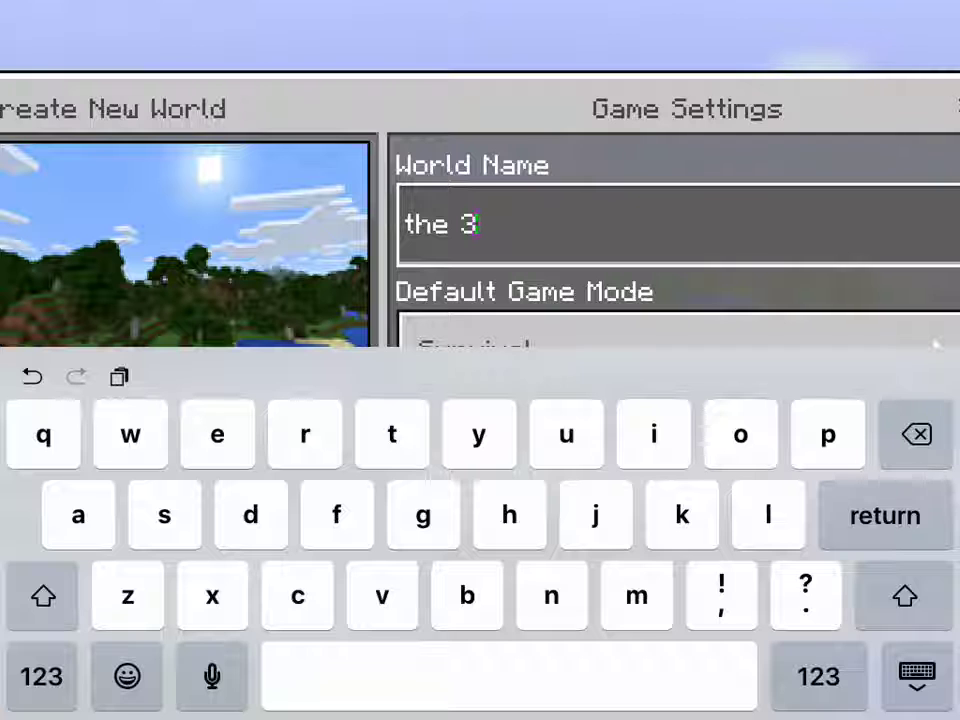
{"action": "type", "text": "am"}
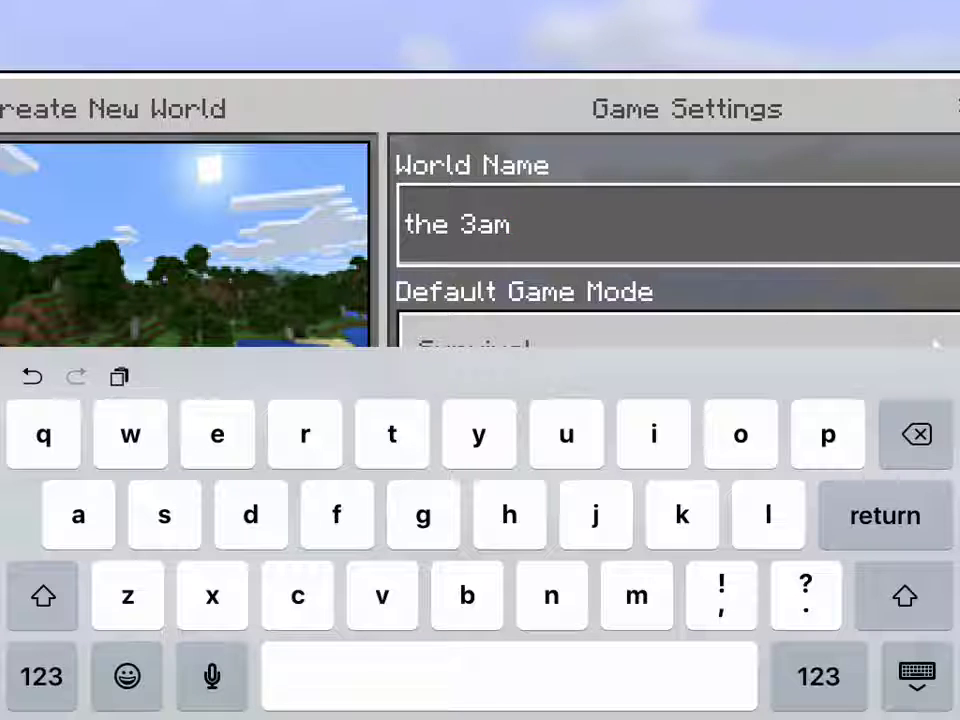
{"action": "type", "text": " wo"}
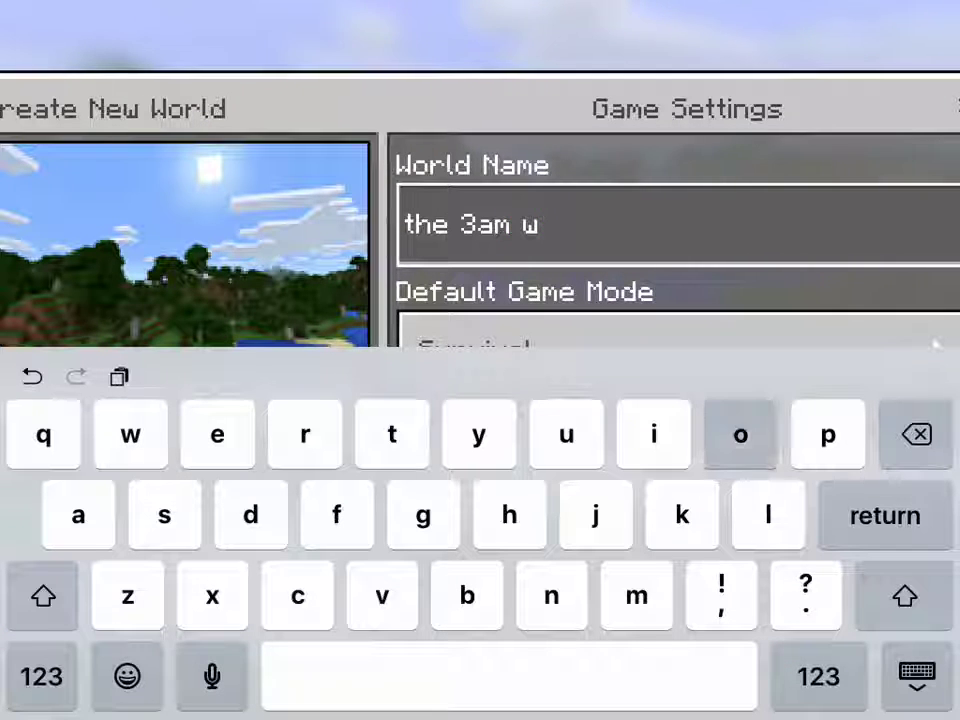
{"action": "type", "text": "rld"}
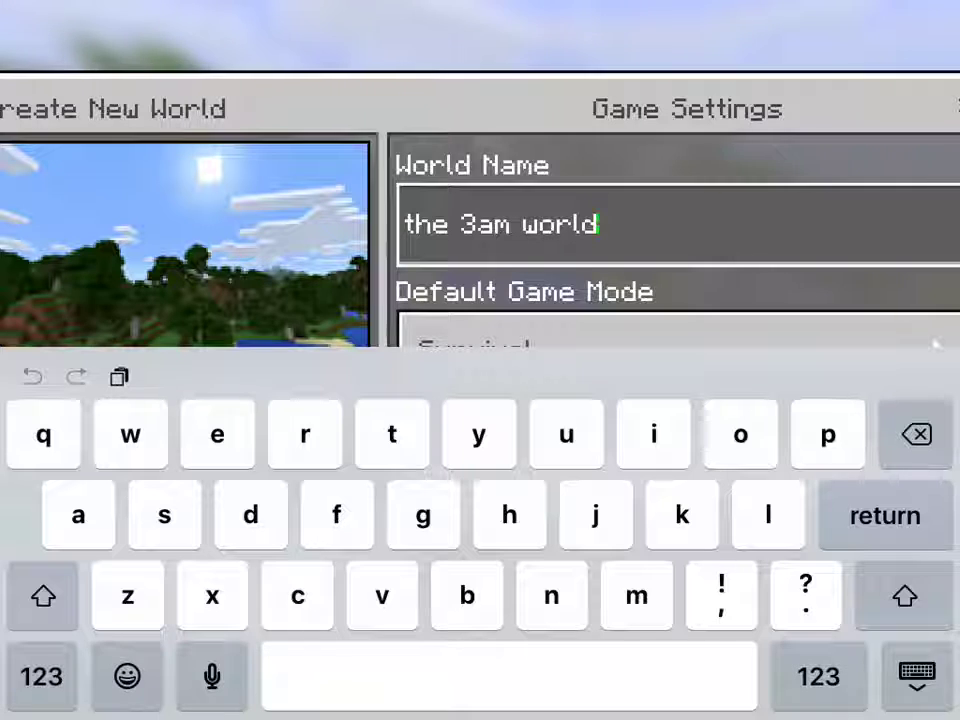
Confirm the world name, then leave Minecraft for the AirShou recorder app.
{"action": "key", "text": "Return"}
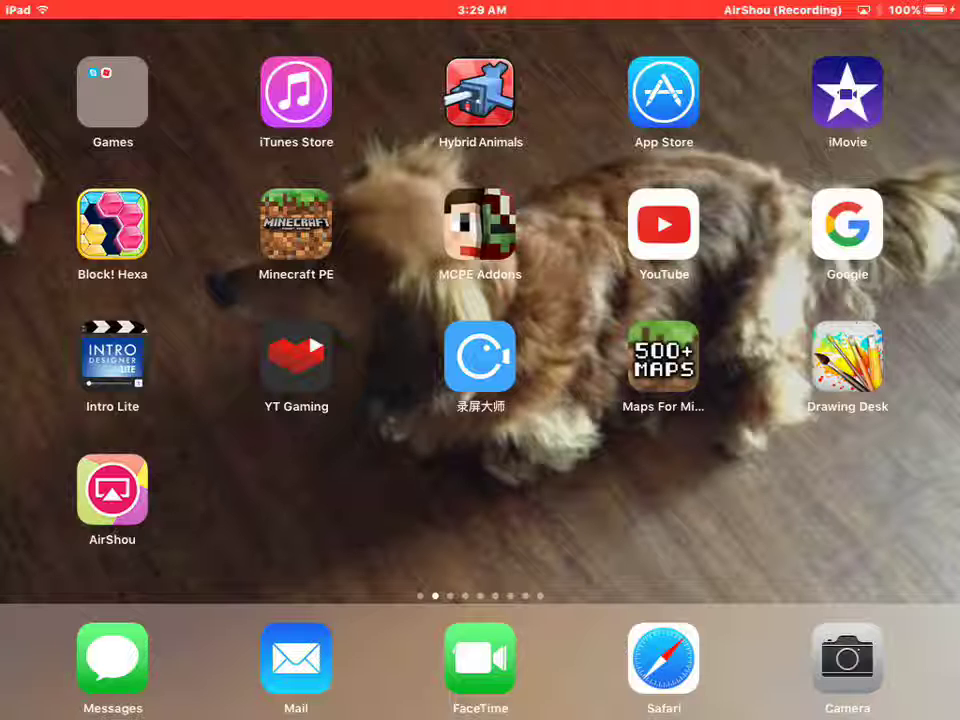
{"action": "left_click", "coordinate": [112, 360]}
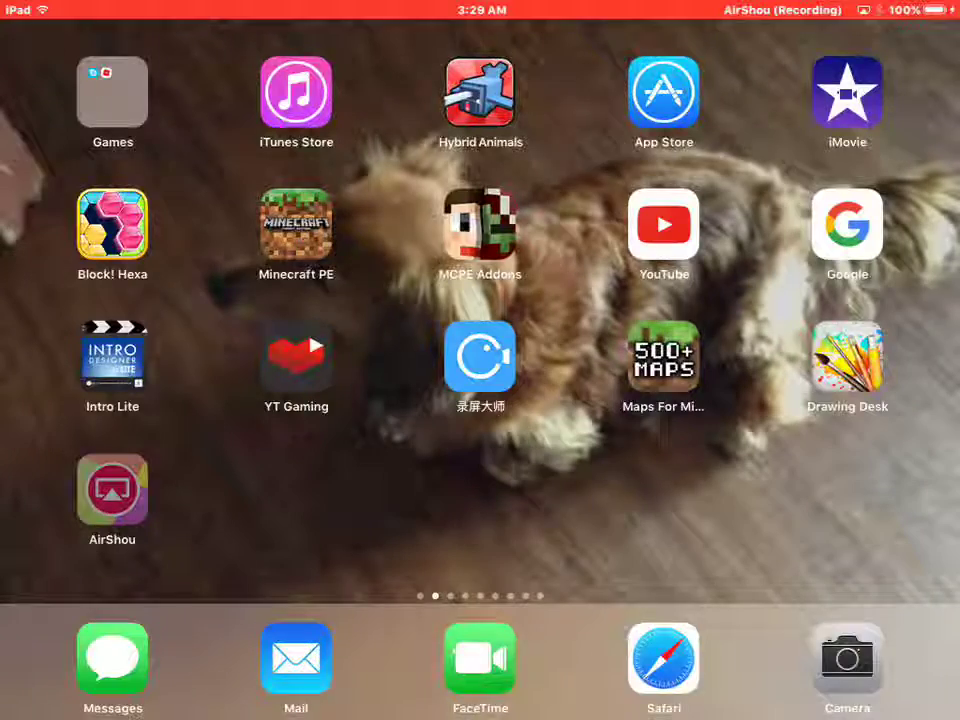